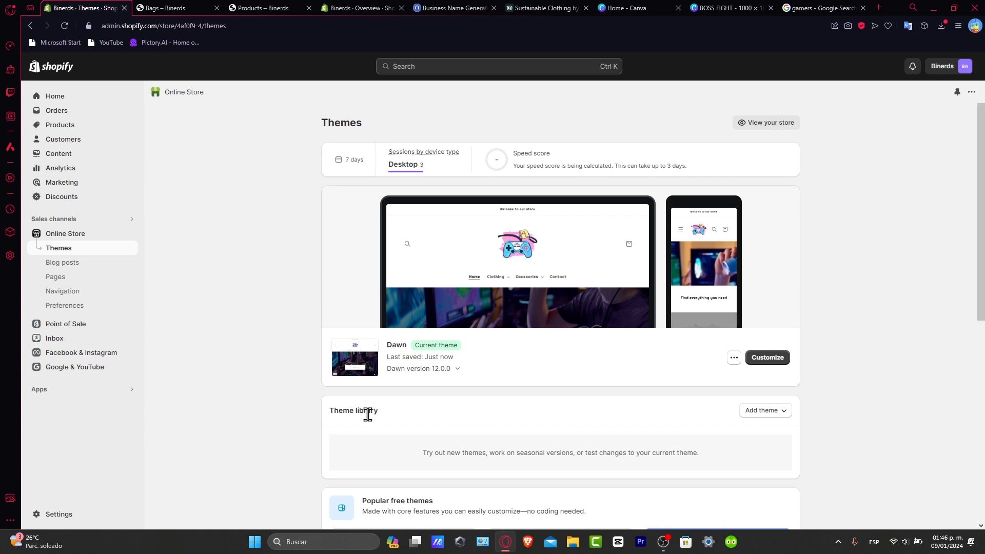
Open Payments from the store's Settings to view providers and PayPal's incomplete setup.
click(95, 516)
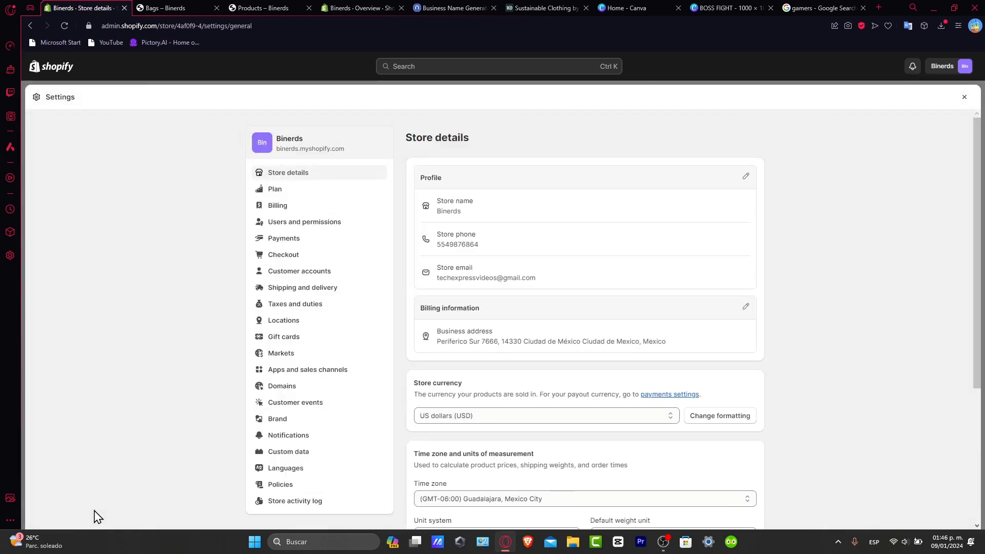
click(292, 242)
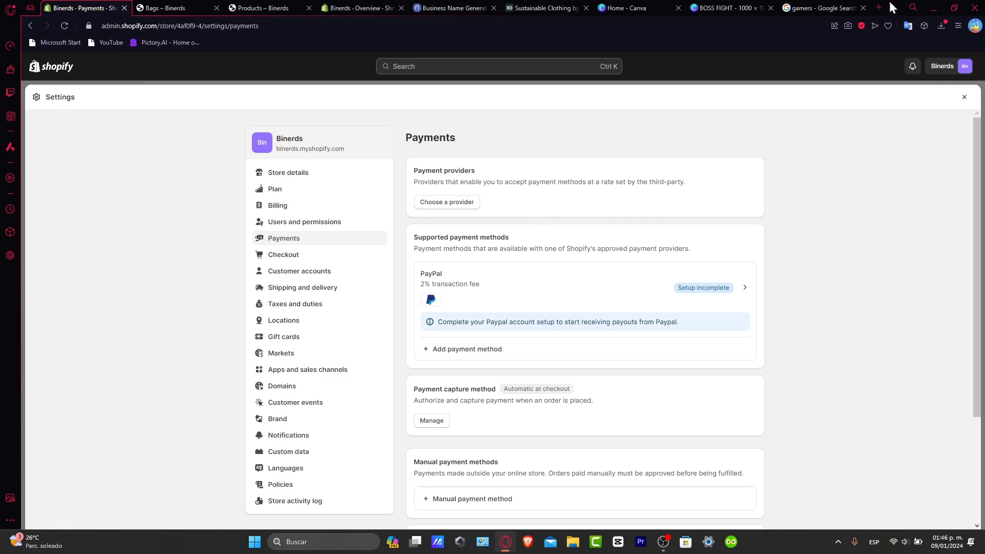
Search Google for 'shopify payment by country' and scroll through the results.
click(840, 8)
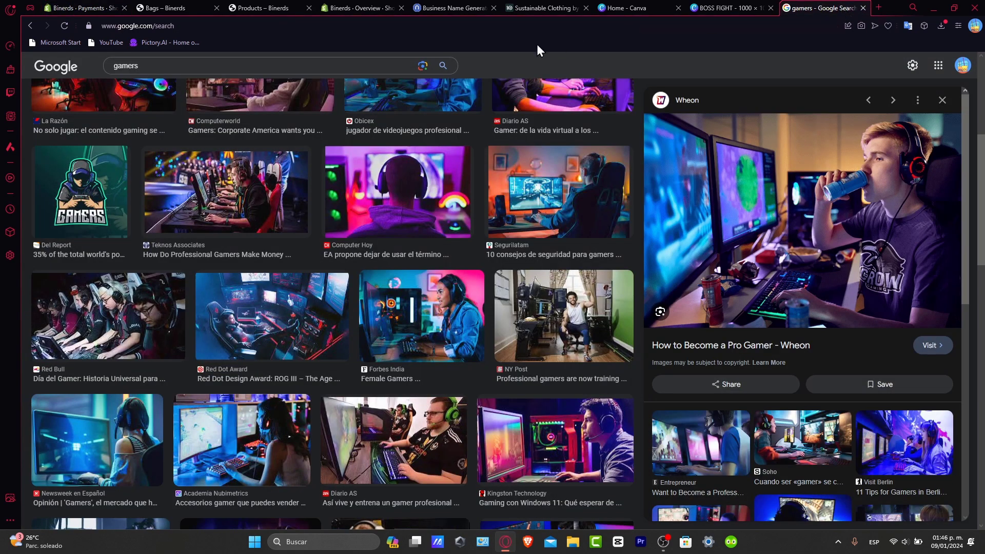
click(269, 27)
text(shopify p)
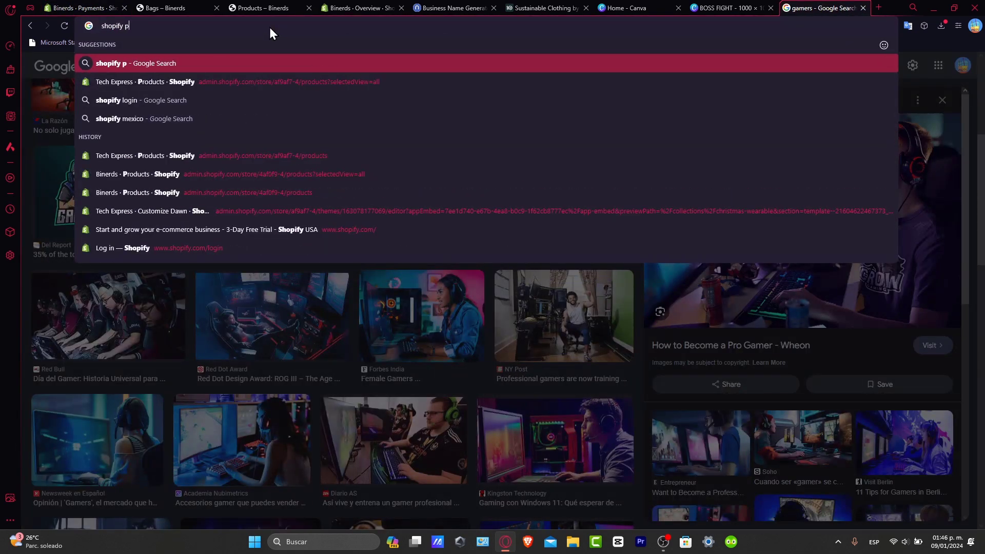
text(ayment by count)
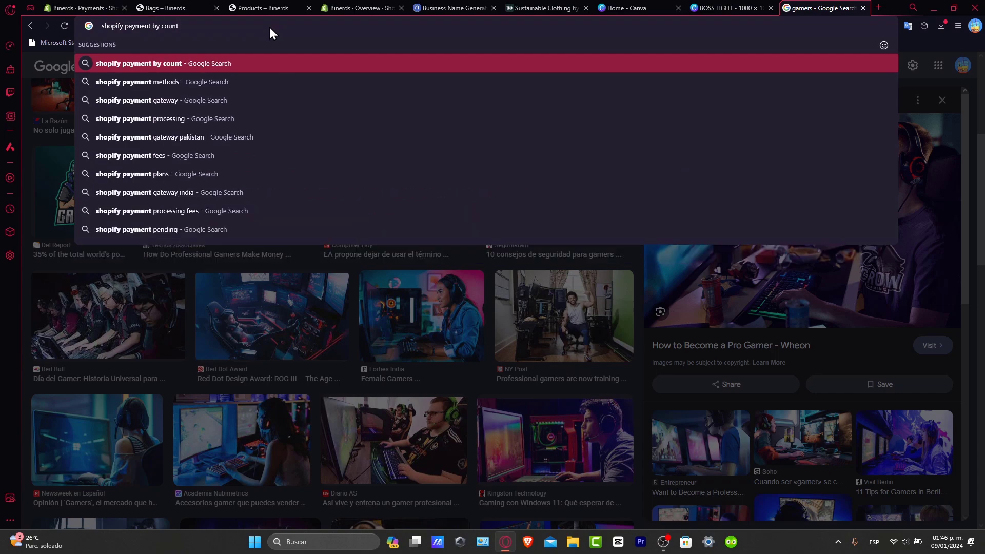
text(ry)
key(Return)
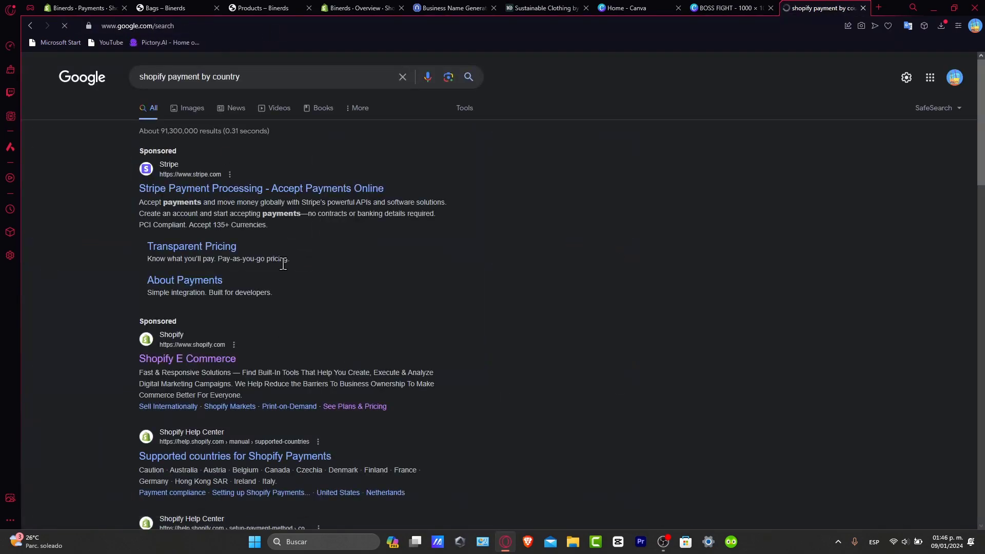
scroll(247, 362, down, 3)
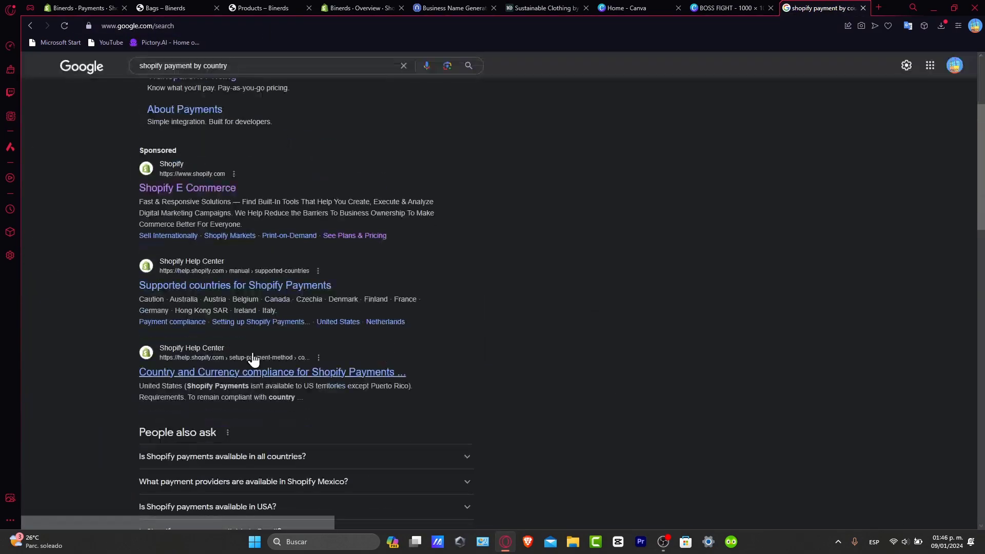
Open the 'Supported countries for Shopify Payments' article and read the assistant's greeting.
click(257, 286)
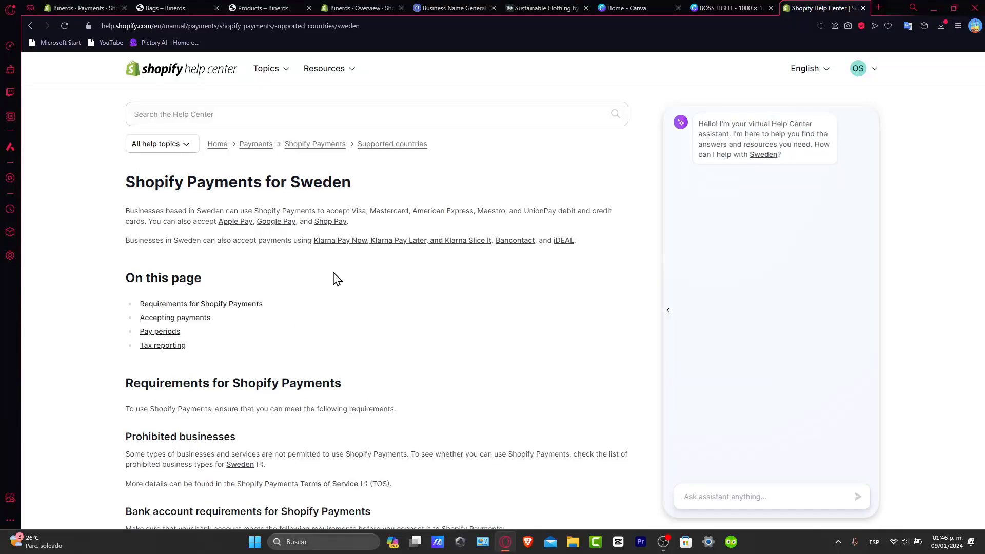
drag(760, 123, 835, 159)
click(801, 218)
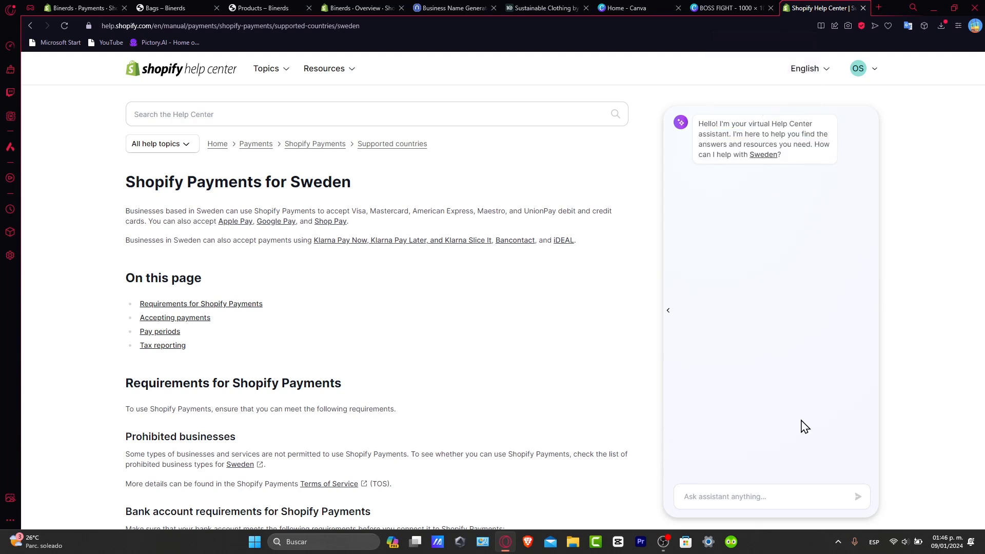
Ask the help assistant 'i want to sell from mexico city, what are my payment providers'.
click(745, 497)
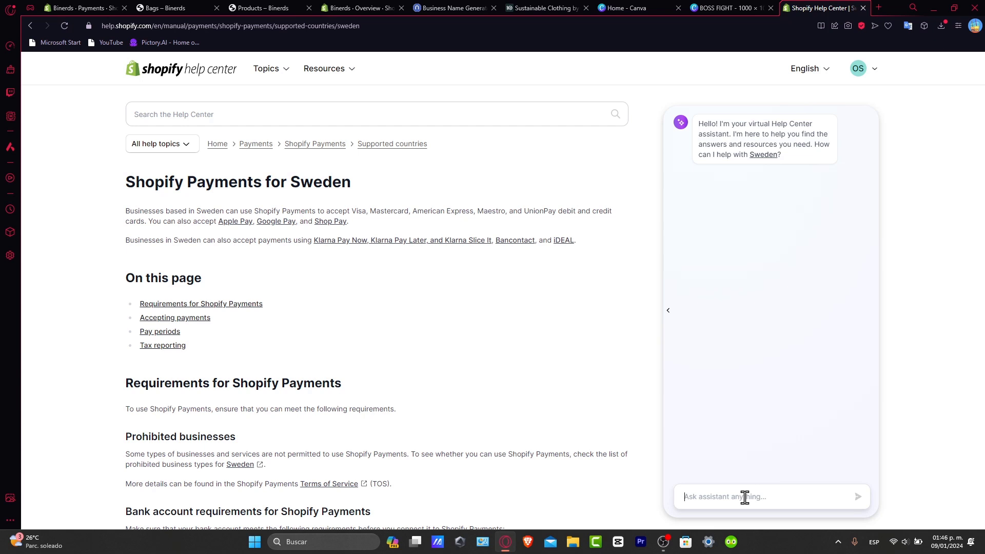
text(i want to sell from mexico city, what ar)
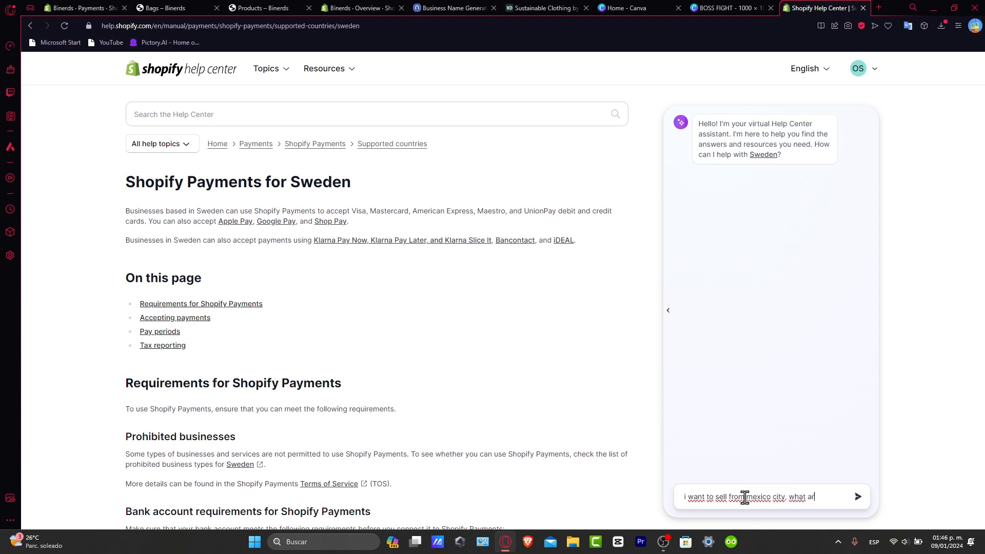
text(e my payment pro)
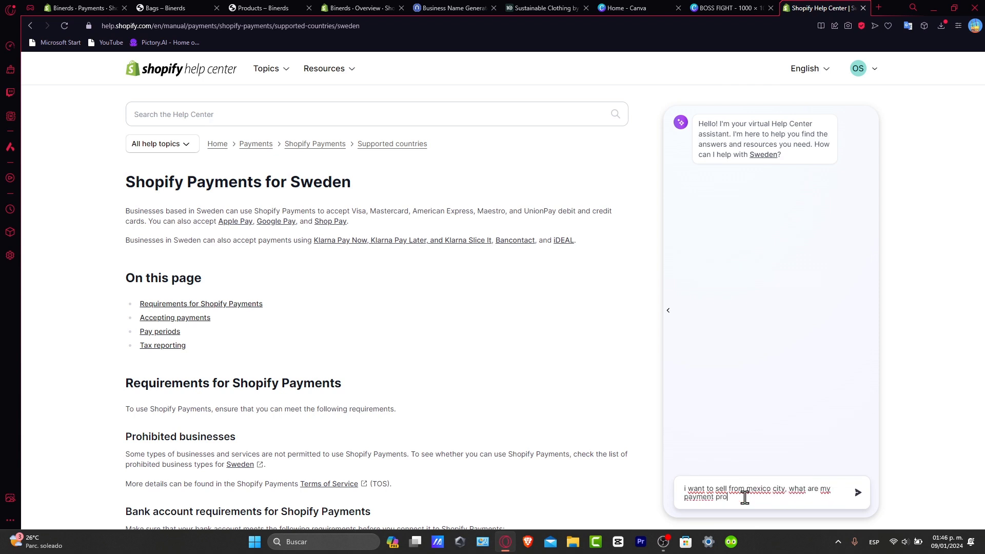
text(viders)
key(Return)
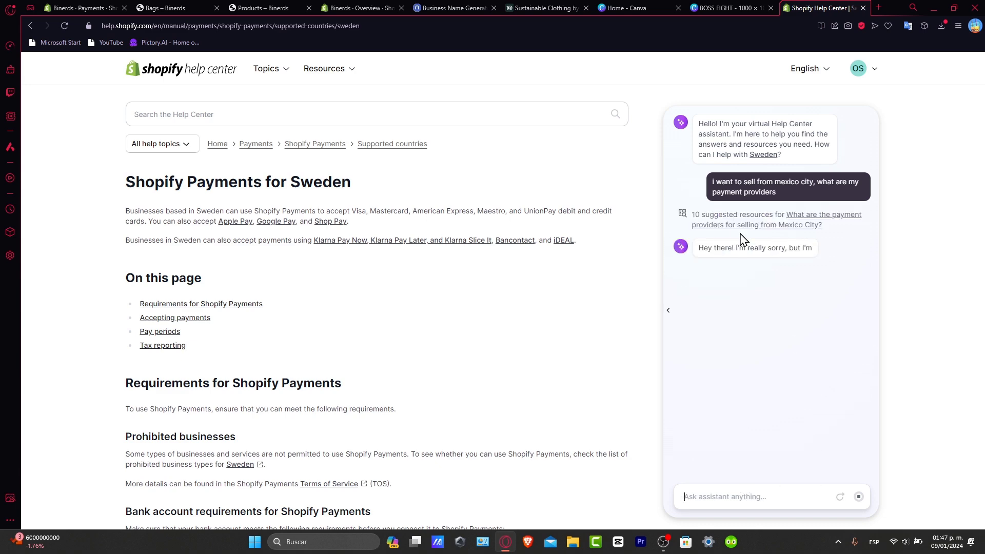
Read the Sweden article down to Export transactions, highlighting the bank account requirements and other passages.
scroll(595, 313, down, 5)
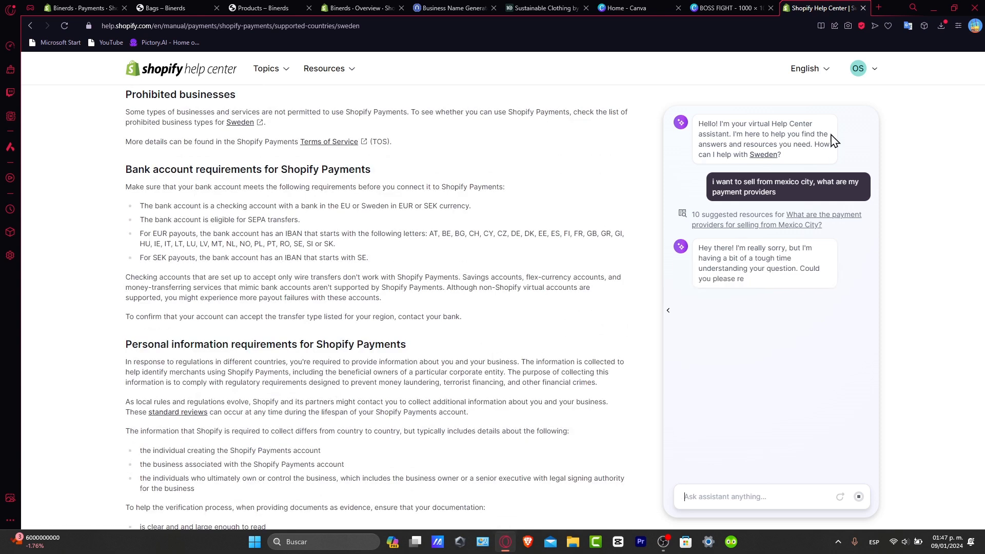
drag(171, 169, 378, 187)
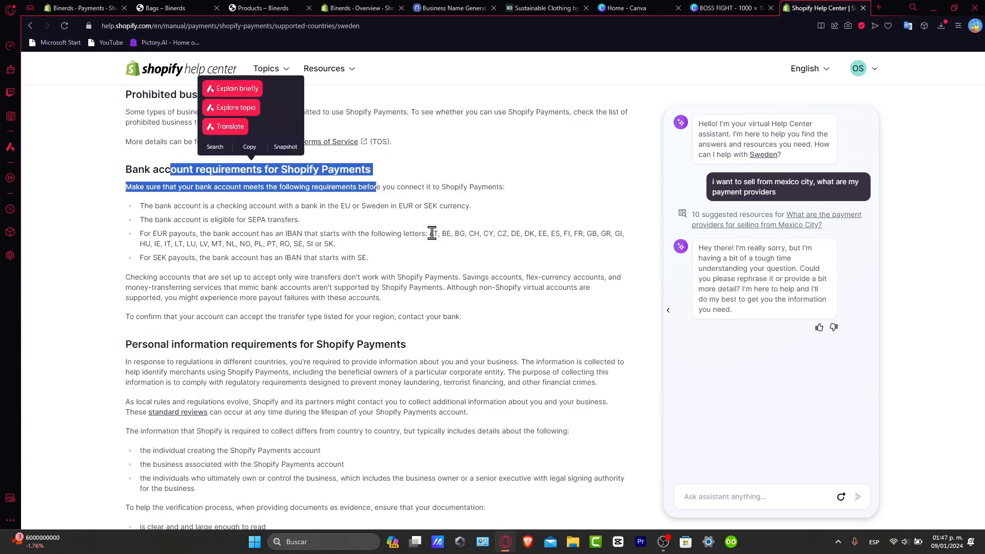
drag(430, 233, 467, 248)
scroll(461, 251, down, 3)
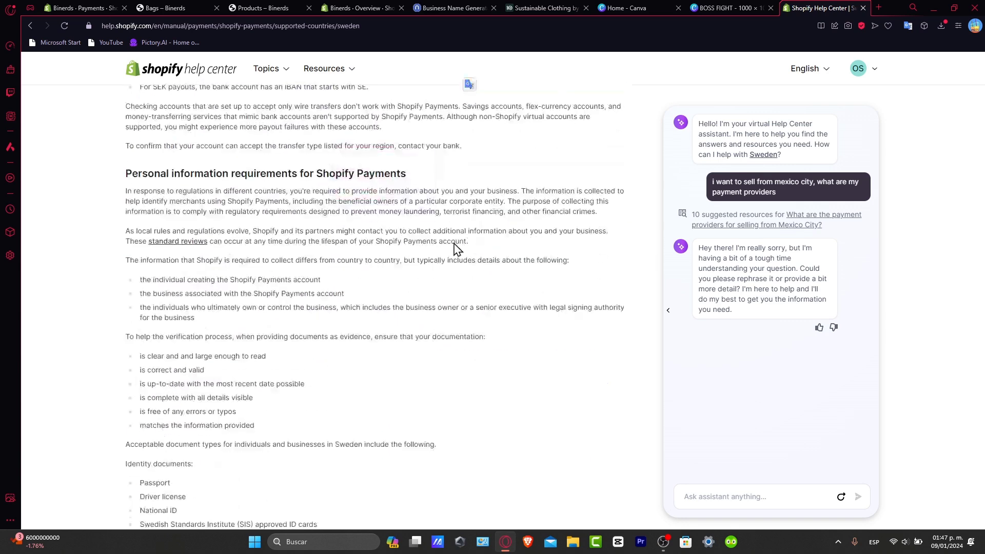
drag(195, 173, 409, 191)
scroll(433, 231, down, 1)
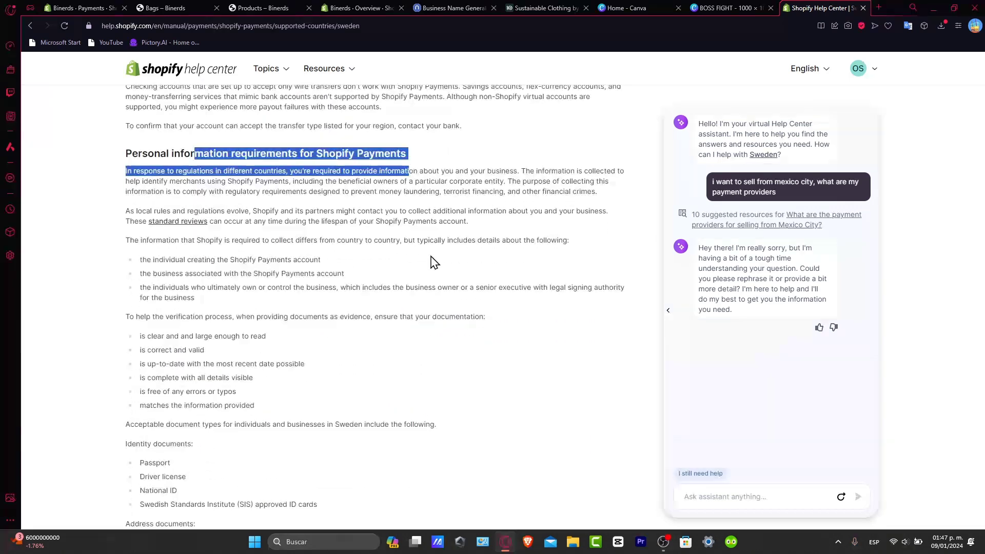
scroll(431, 262, down, 3)
drag(199, 273, 461, 309)
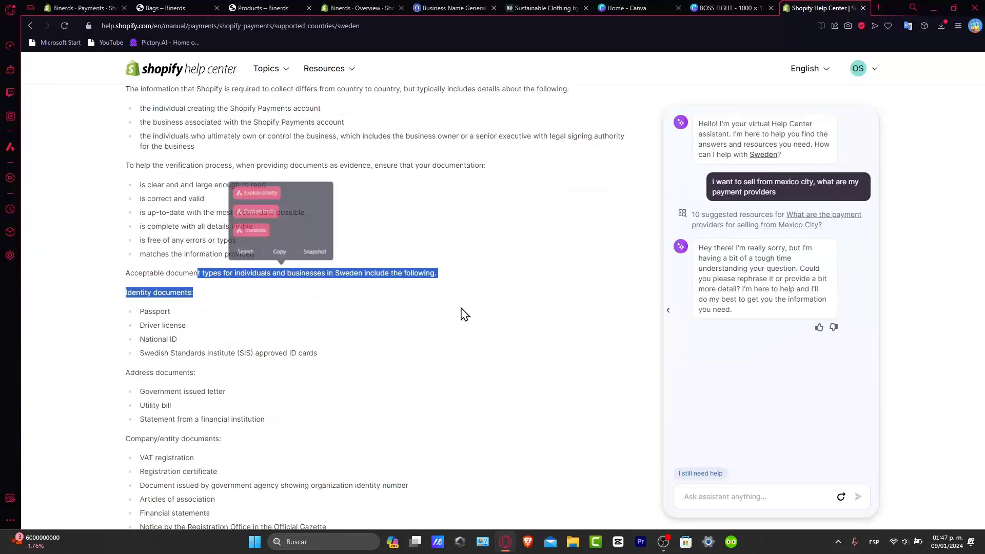
scroll(462, 324, down, 3)
scroll(461, 325, down, 3)
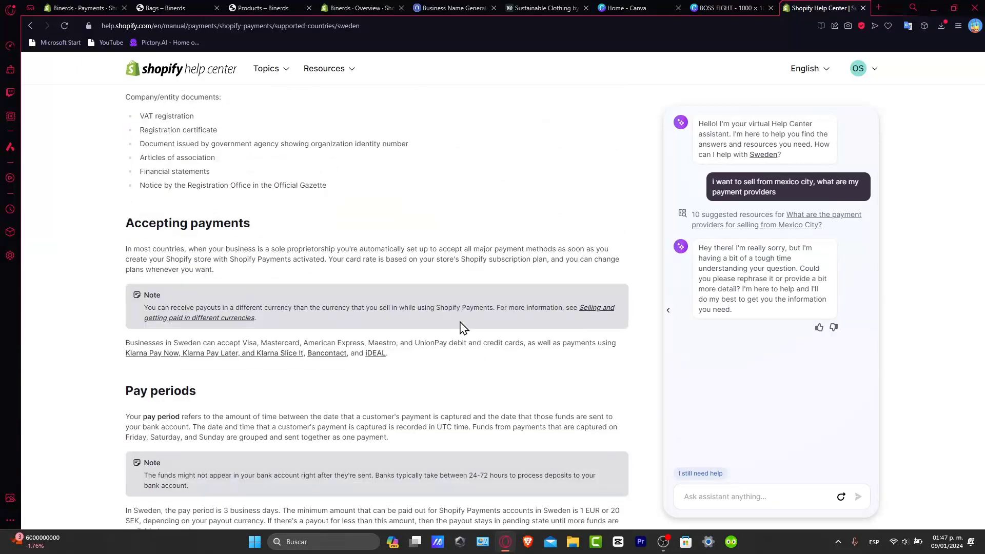
scroll(464, 328, down, 10)
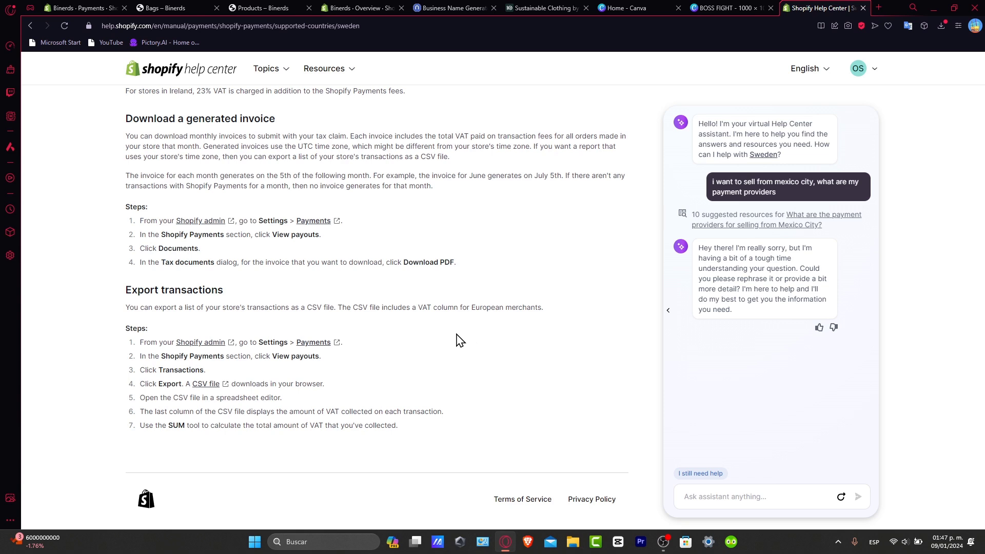
Return to the Binerds store admin home and reopen Settings > Payments.
click(81, 8)
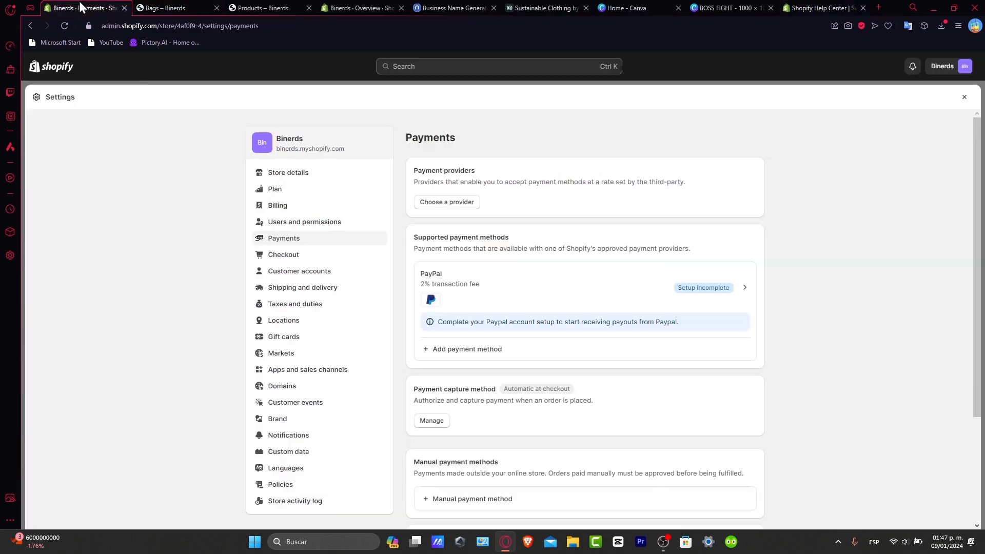
click(56, 70)
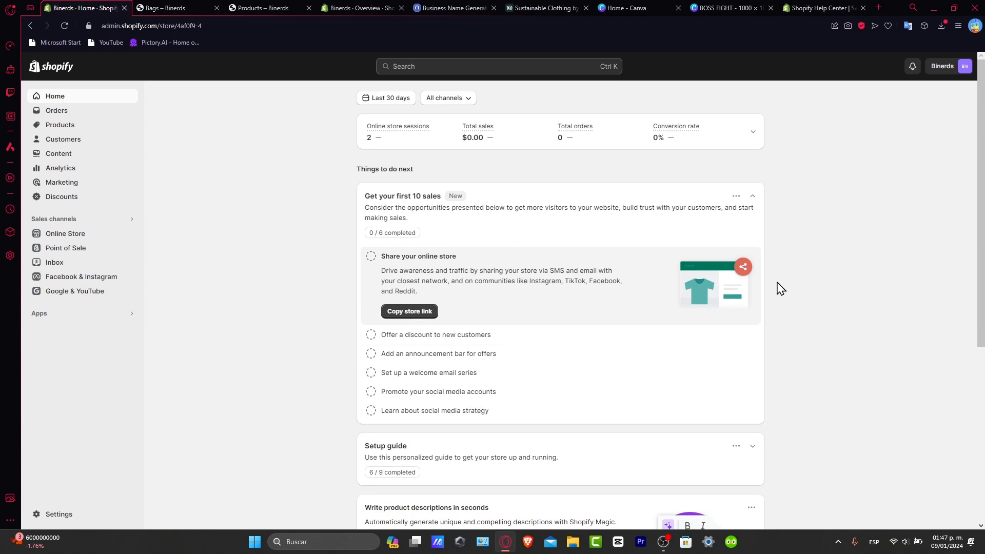
click(61, 514)
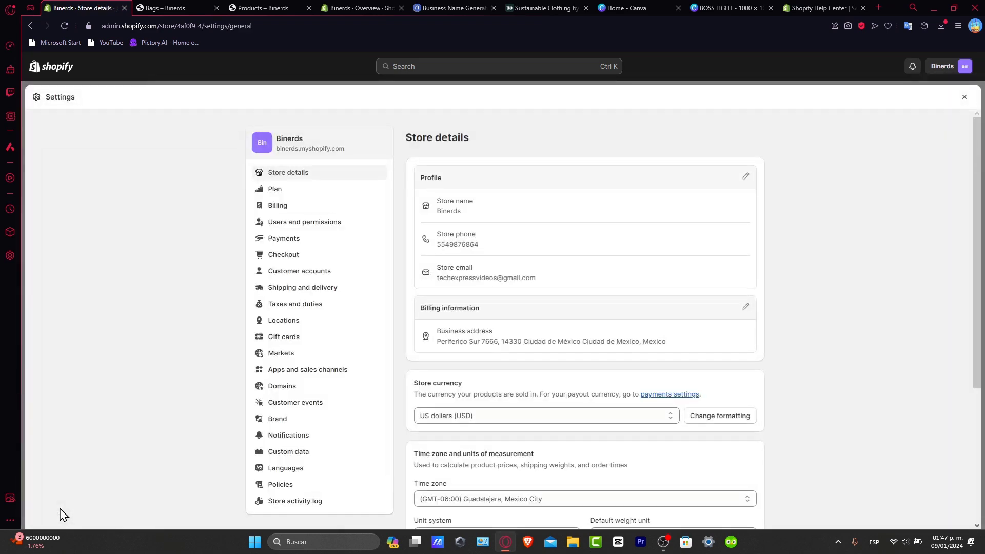
click(310, 242)
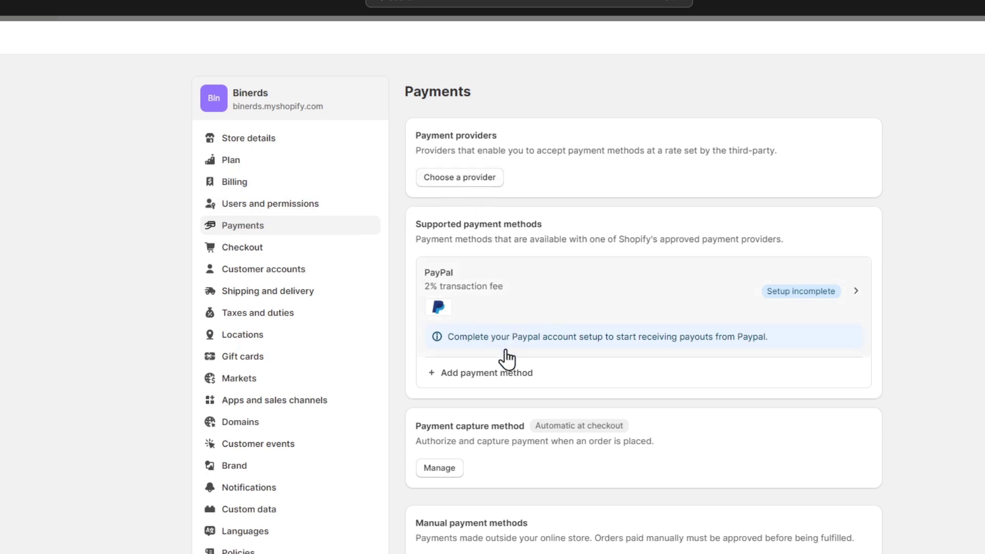
List the manual payment methods: custom, Bank Deposit, Money Order and Cash on Delivery.
scroll(451, 471, down, 4)
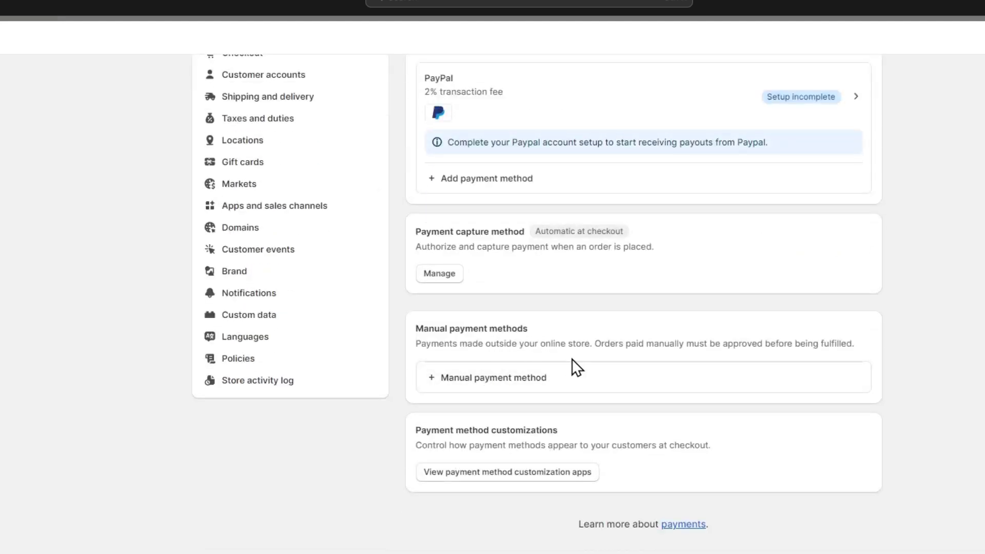
click(586, 383)
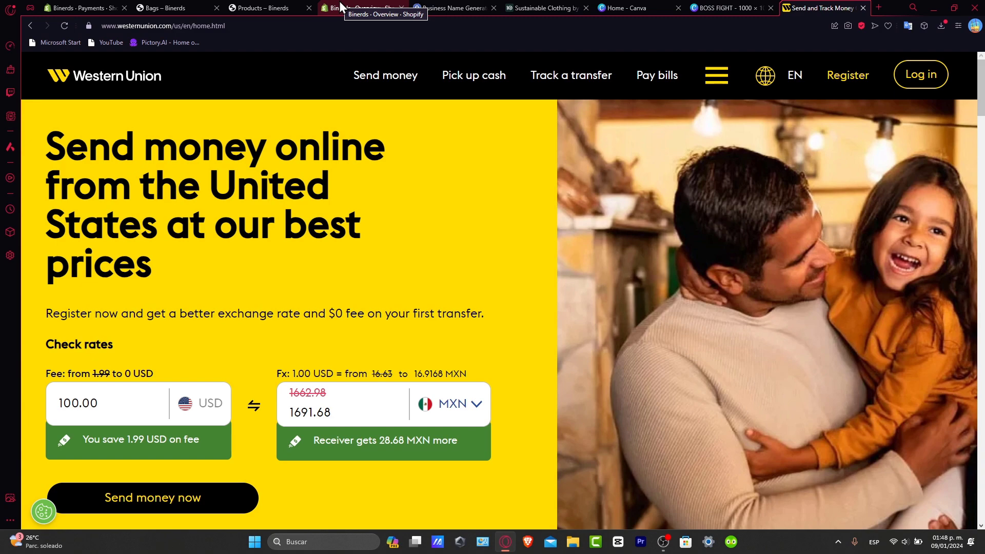
Leave the Western Union rate check (100.00 USD to 1691.68 MXN) for the Google & YouTube overview.
click(341, 6)
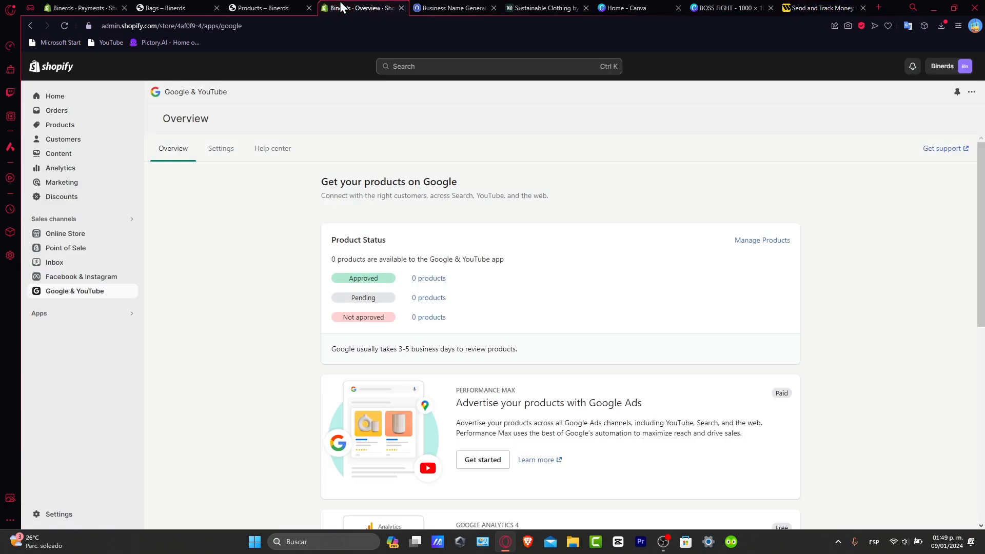
Return to Payments, close the manual payment options and scroll back to the top.
click(91, 5)
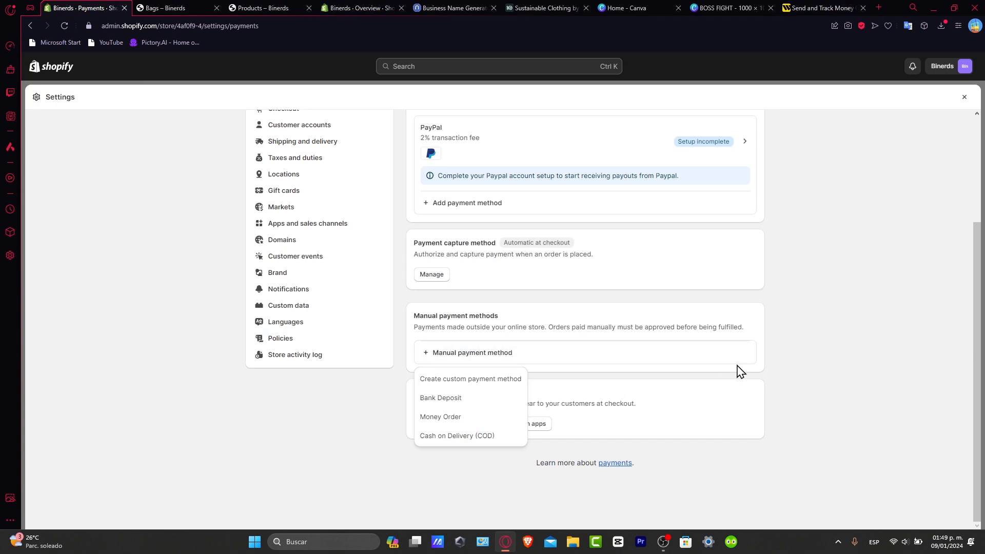
click(765, 352)
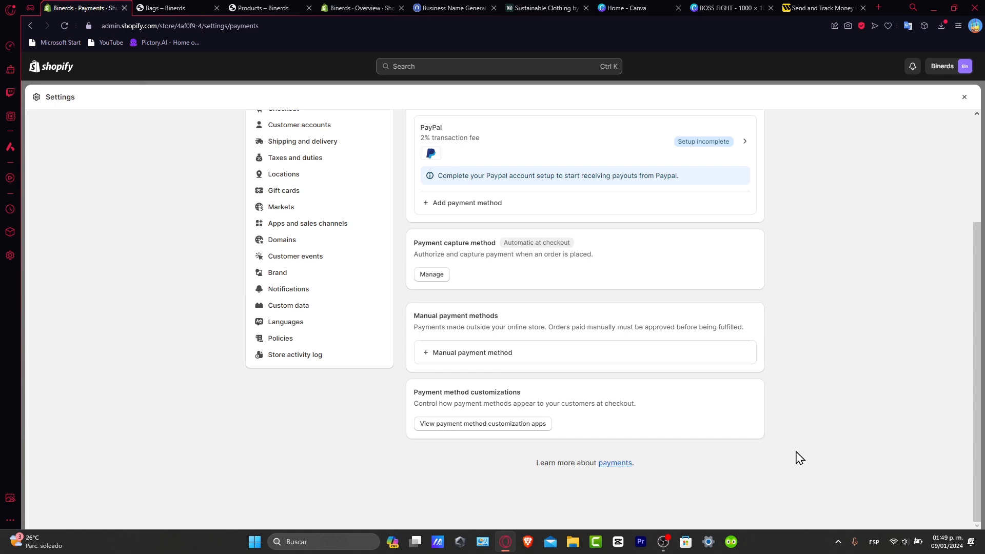
scroll(800, 458, up, 3)
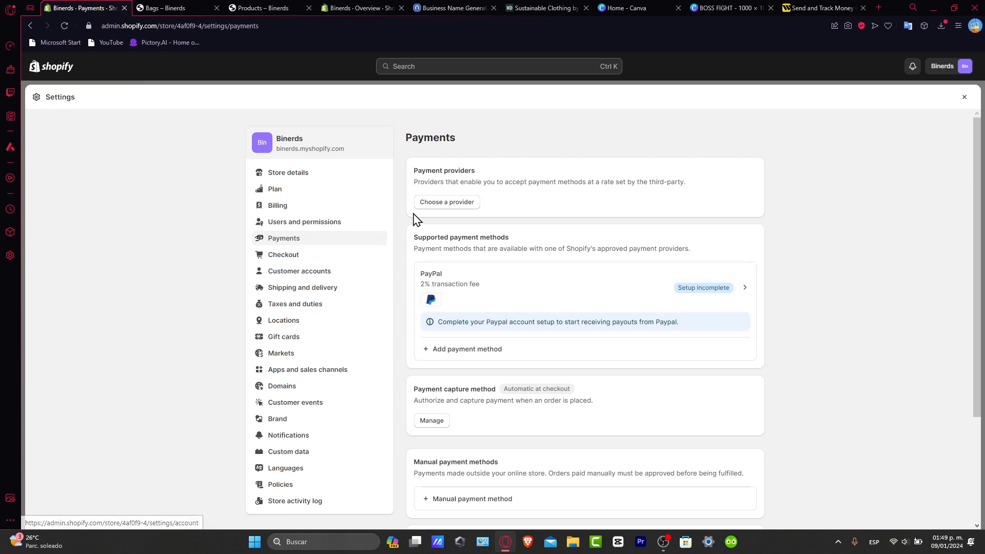
Browse the full Third-party payment providers list, including Stripe, Bogus Gateway, Airwallex and CyberSource.
click(450, 206)
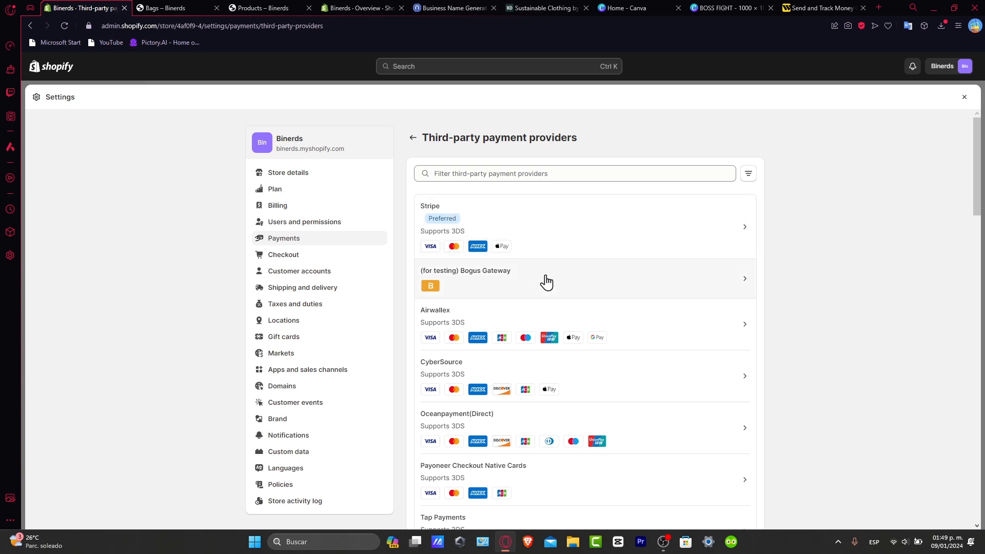
scroll(598, 325, down, 3)
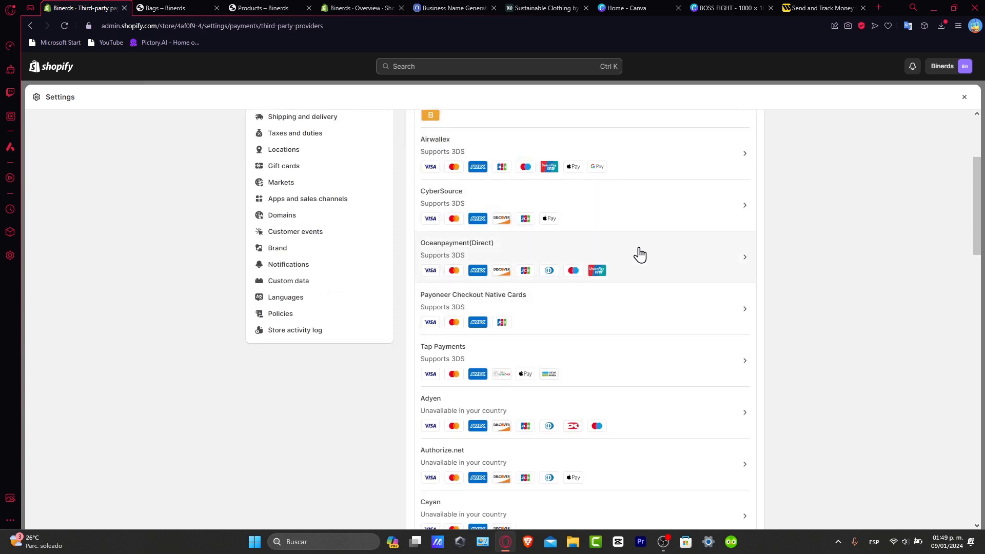
scroll(730, 455, down, 3)
scroll(728, 456, down, 18)
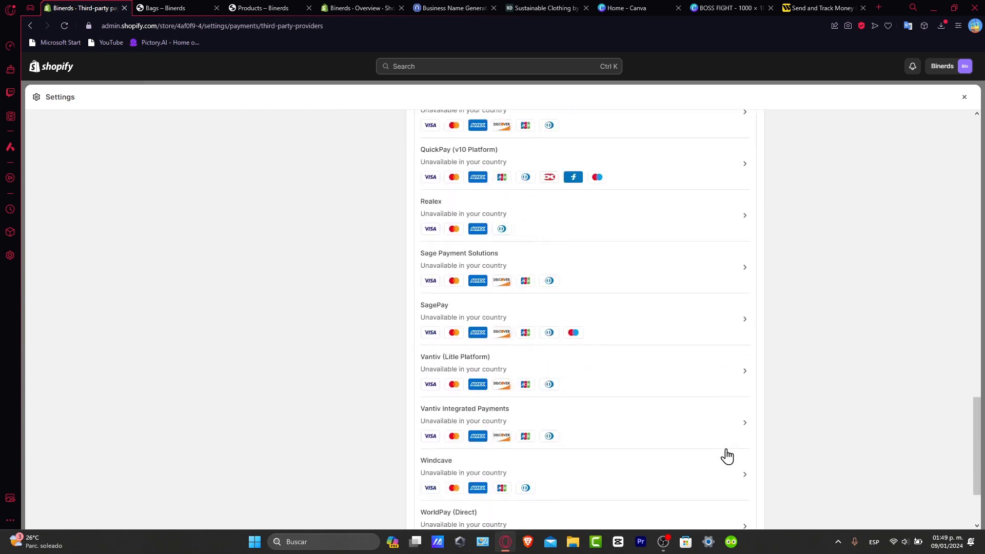
scroll(731, 456, up, 20)
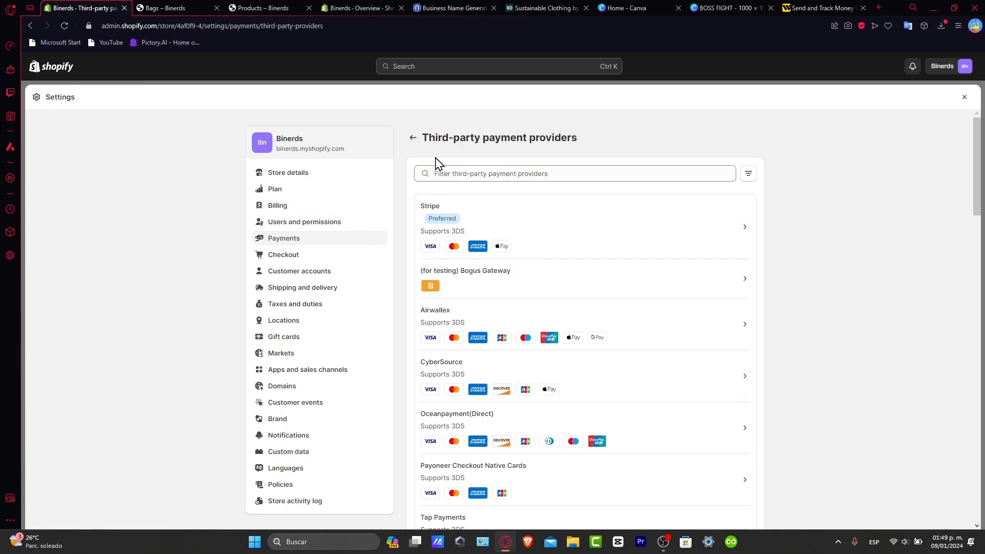
Keep payment capture Automatic and open the payment method customization apps.
click(413, 137)
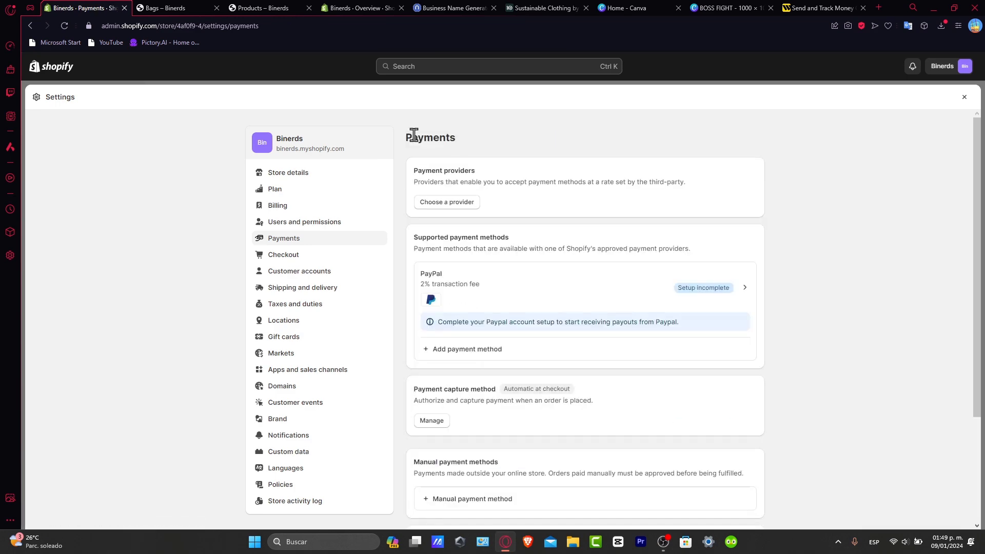
click(433, 422)
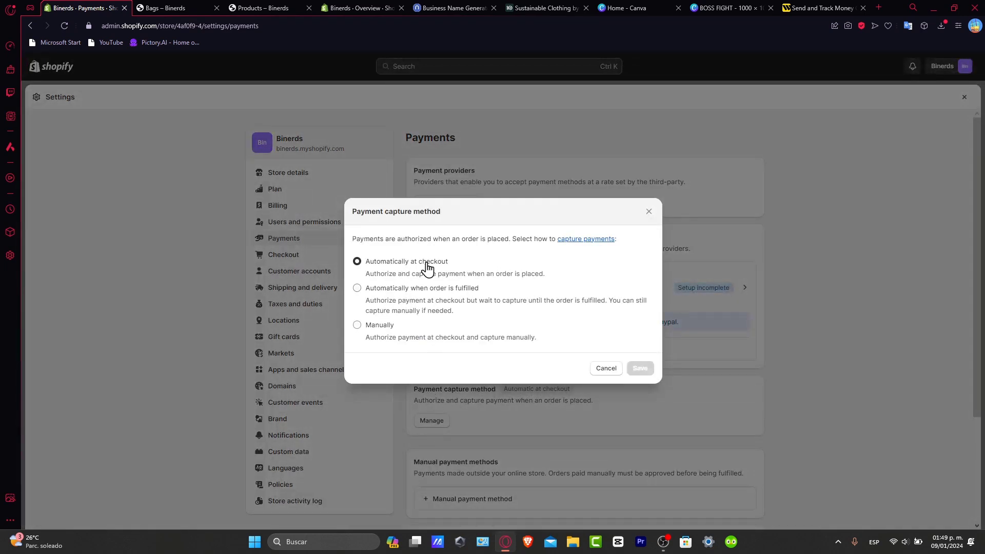
click(606, 368)
scroll(637, 424, down, 5)
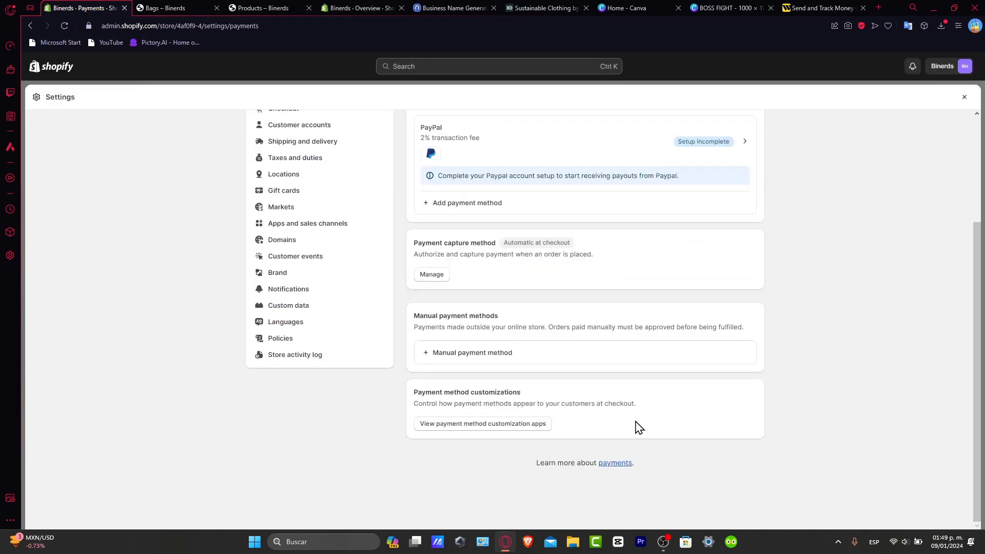
click(484, 423)
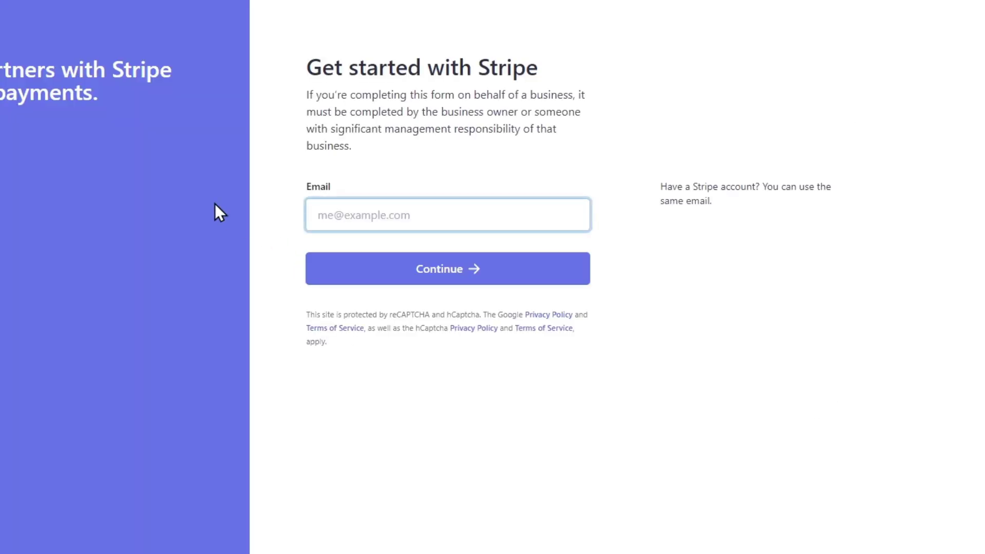
Highlight the words 'with Stripe' in the Stripe sign-up heading, then clear the selection.
drag(416, 70, 543, 72)
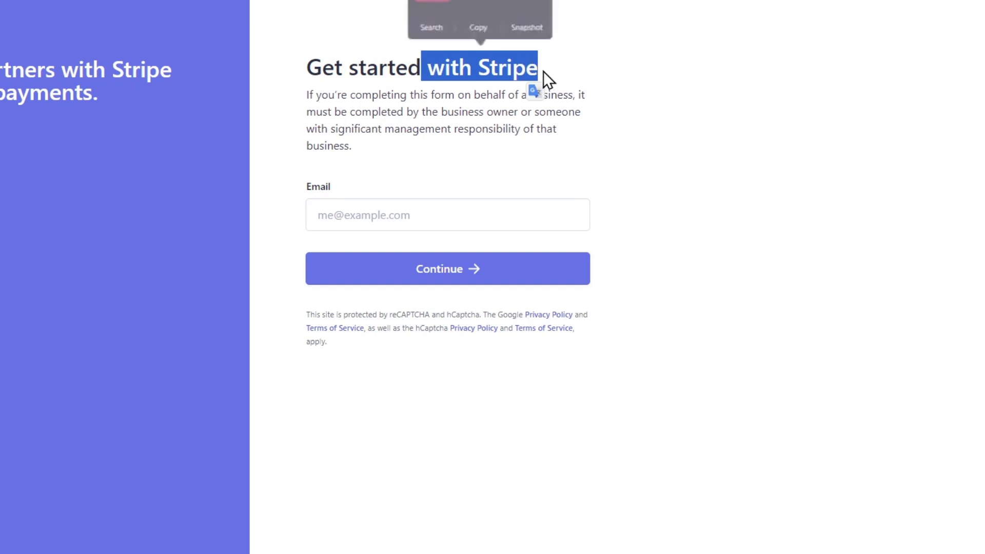
click(550, 79)
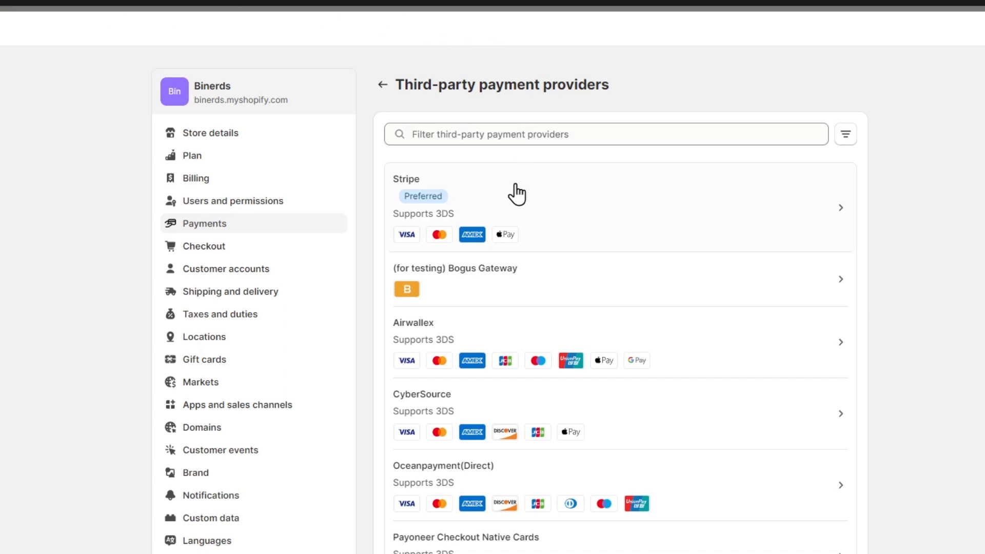
Filter the third-party providers to those supporting both Apple Pay and Google Pay.
click(560, 135)
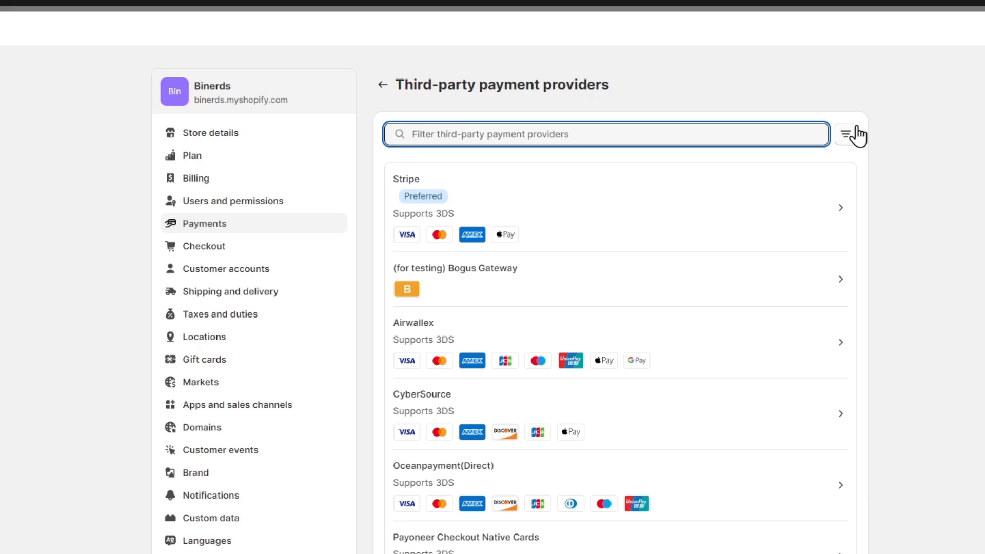
click(844, 141)
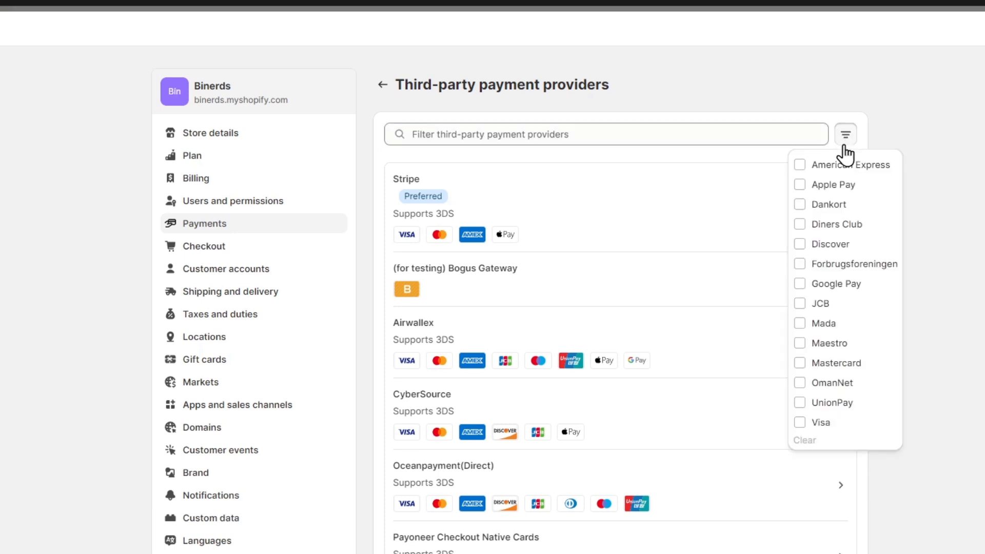
click(850, 190)
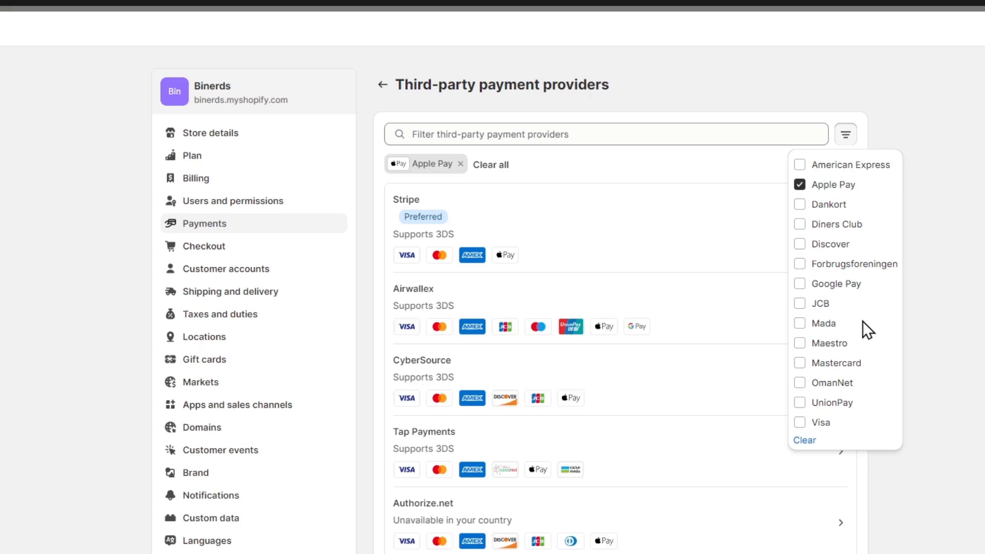
click(855, 282)
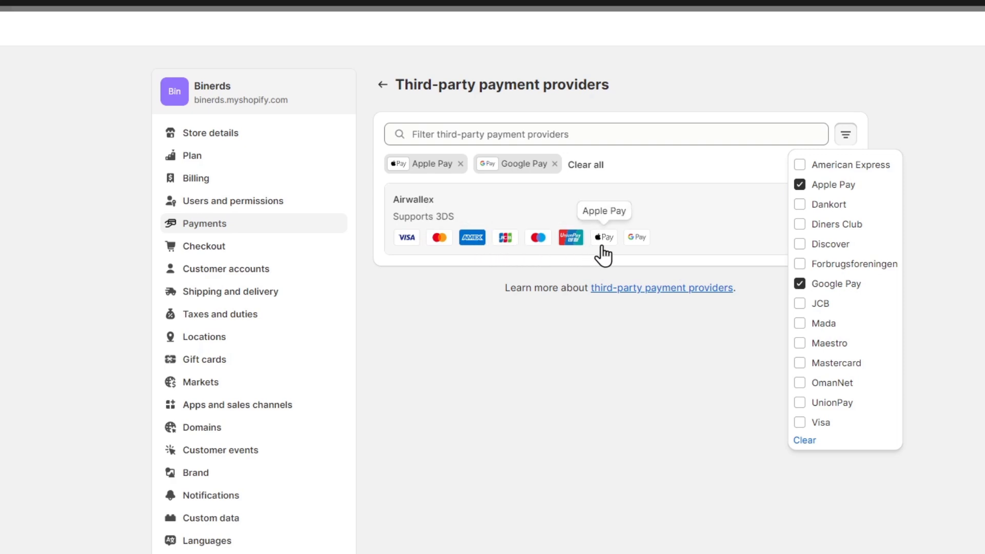
key(Escape)
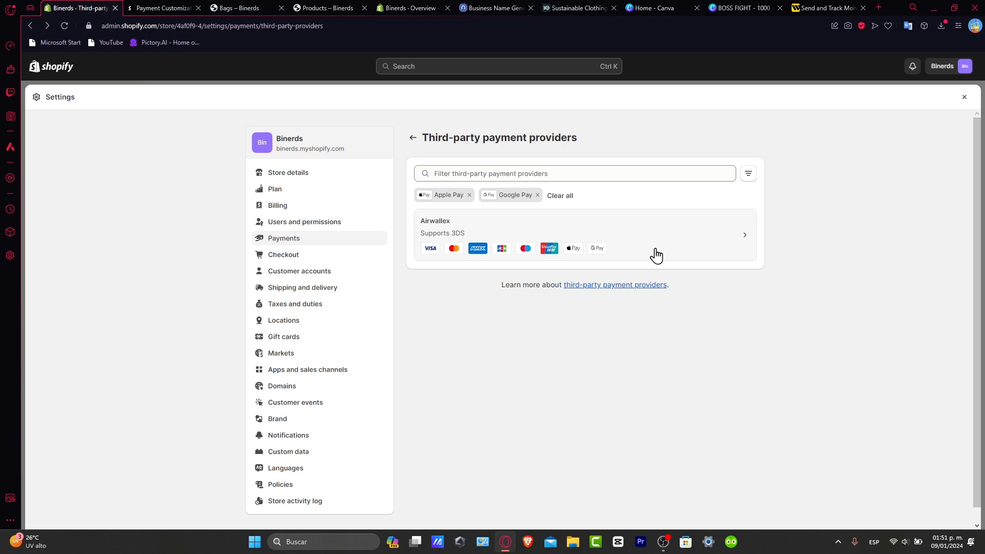
Open the Airwallex provider details and install the Airwallex Card Payments app.
click(656, 255)
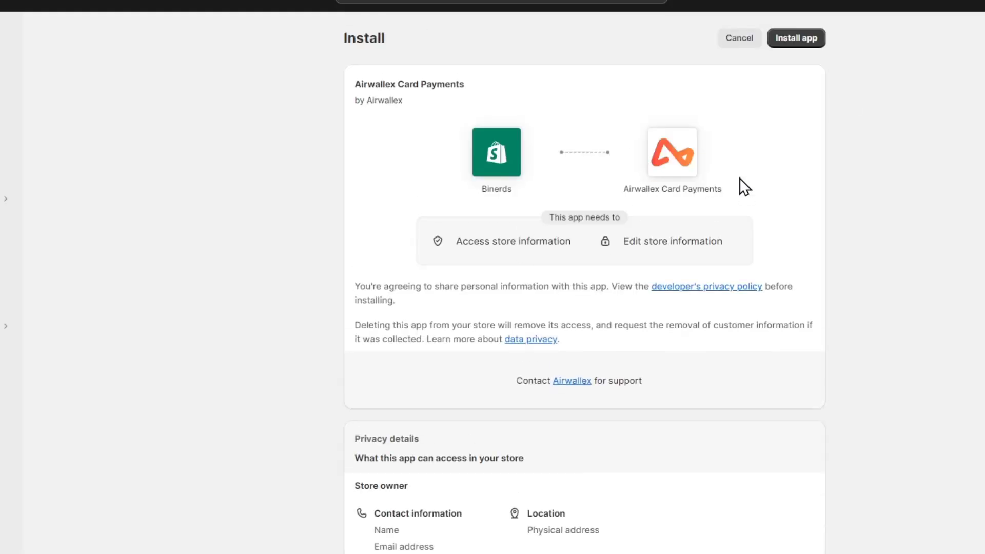
click(790, 44)
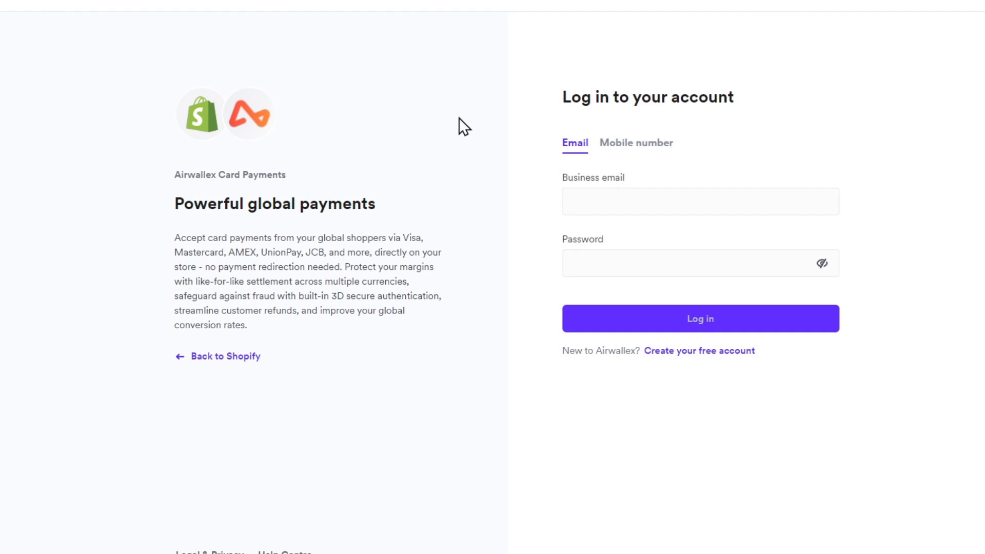
Highlight 'your account' in the Airwallex log-in heading, then clear the selection.
drag(629, 97, 766, 100)
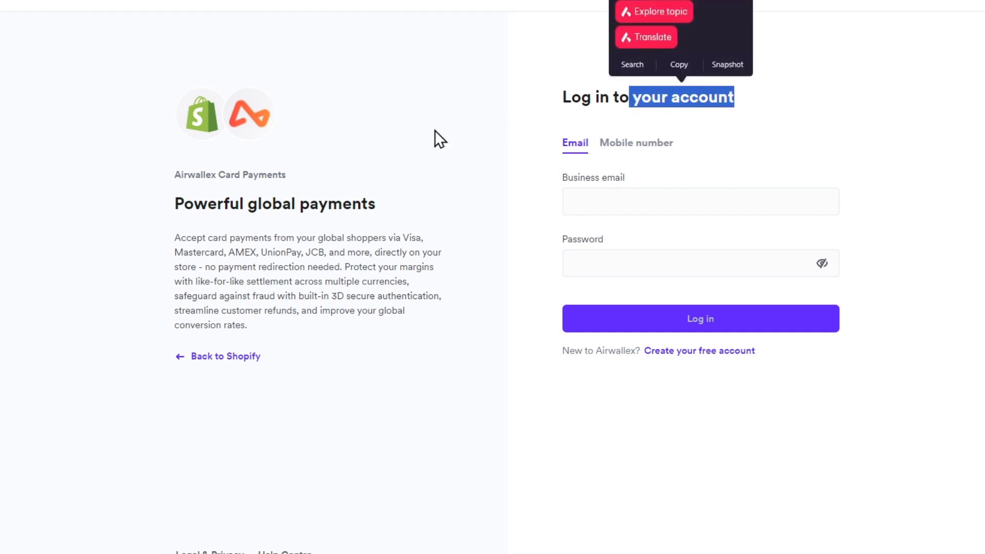
click(806, 432)
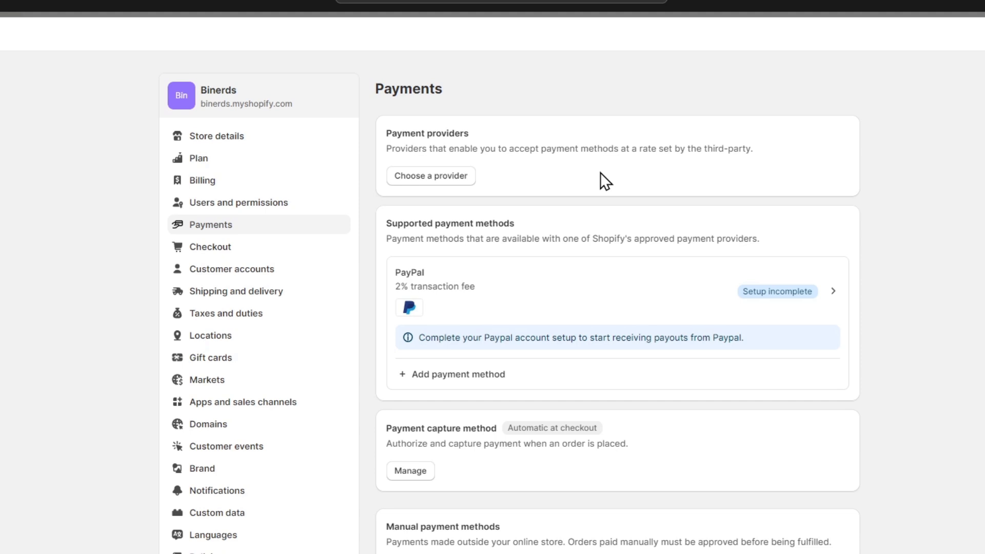
Open PayPal's payment settings and focus the email field for connecting a PayPal account.
click(599, 298)
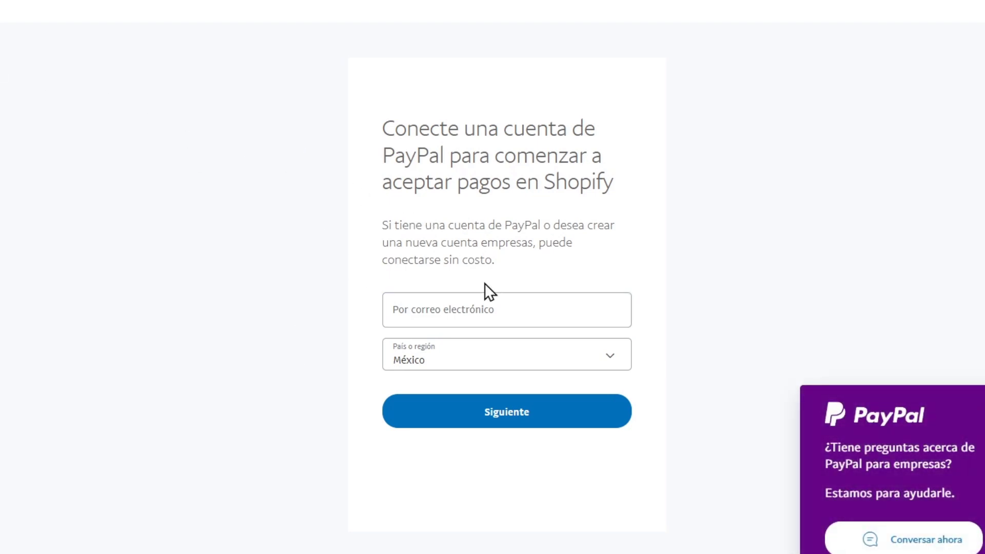
click(493, 301)
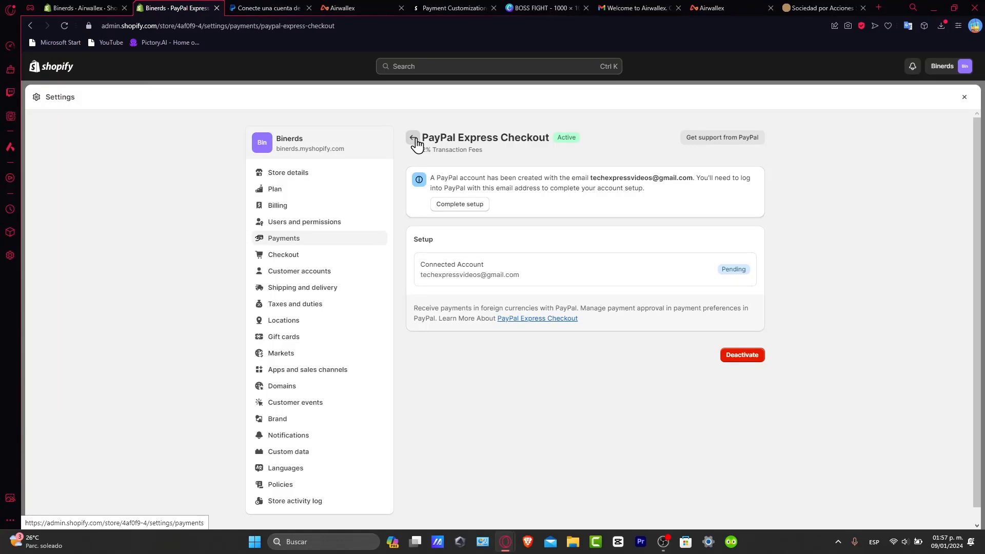
Return to the Payments settings overview and scroll to the bottom and back up.
click(414, 138)
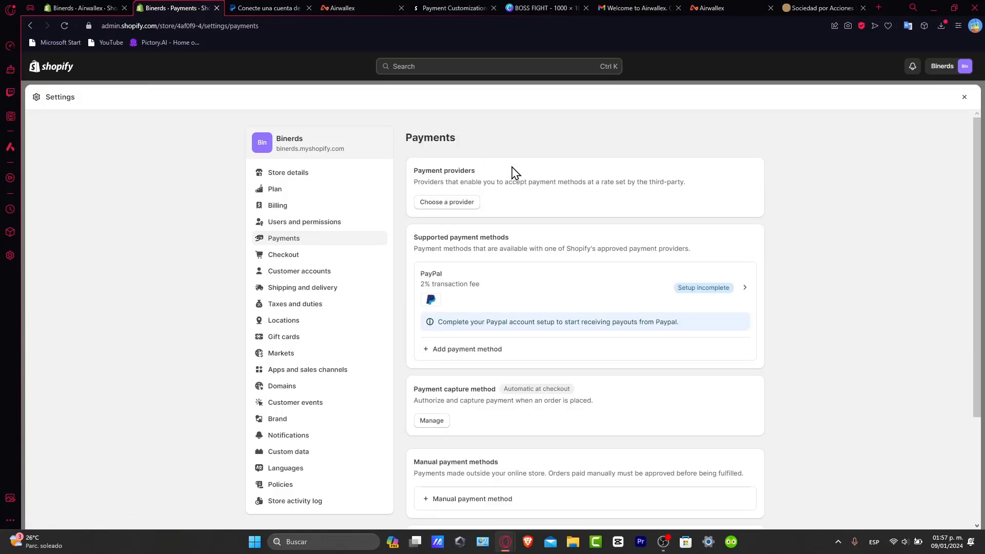
scroll(650, 275, down, 3)
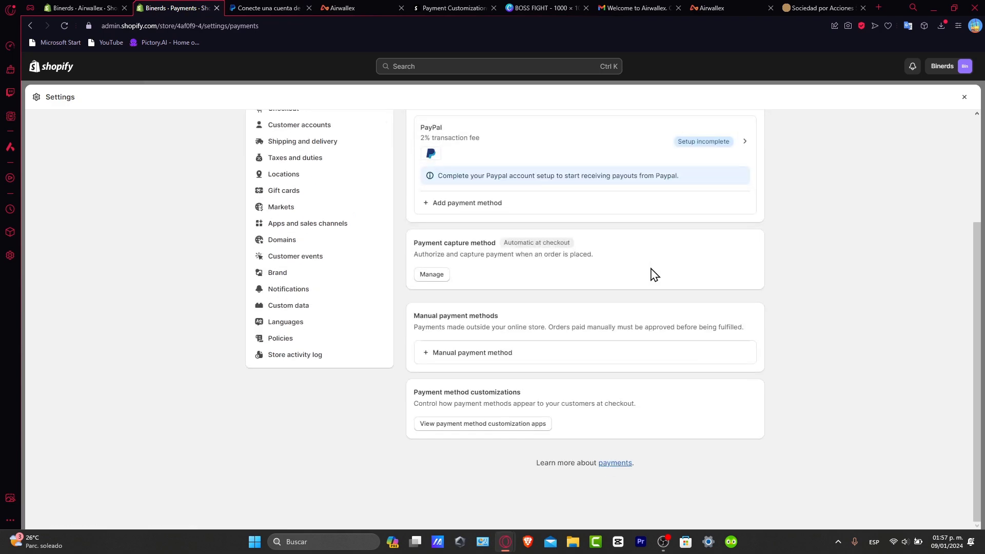
scroll(654, 275, up, 3)
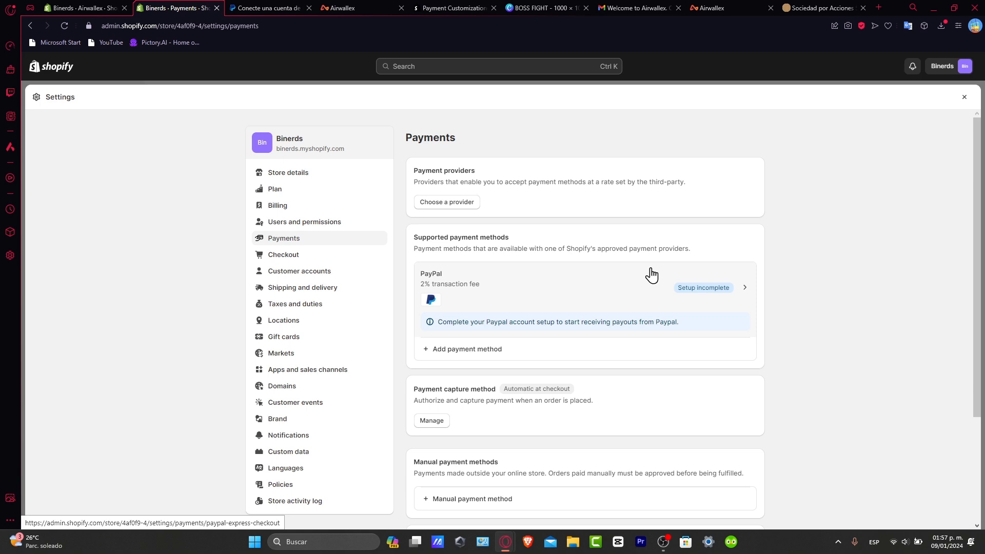
Choose a provider under Payment providers to list the third-party options.
click(458, 206)
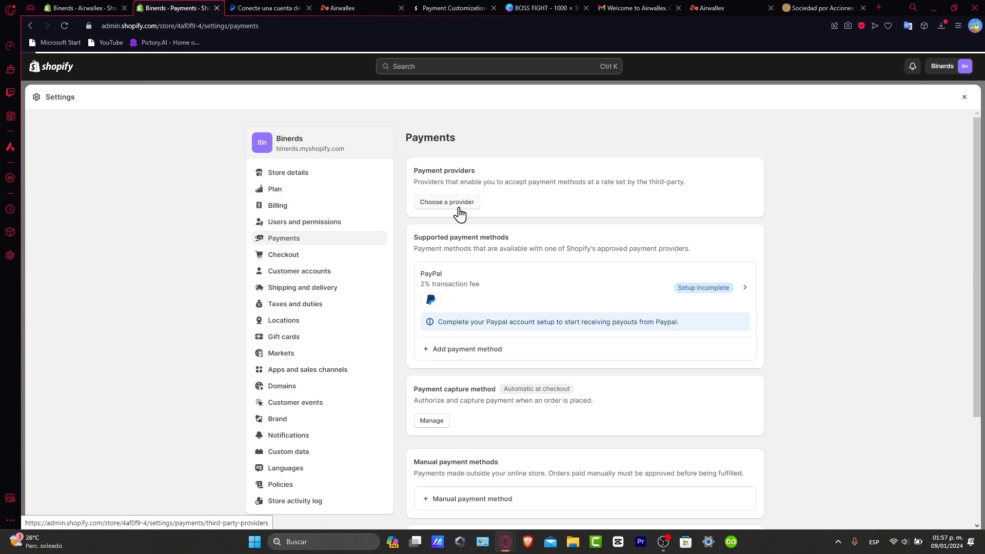